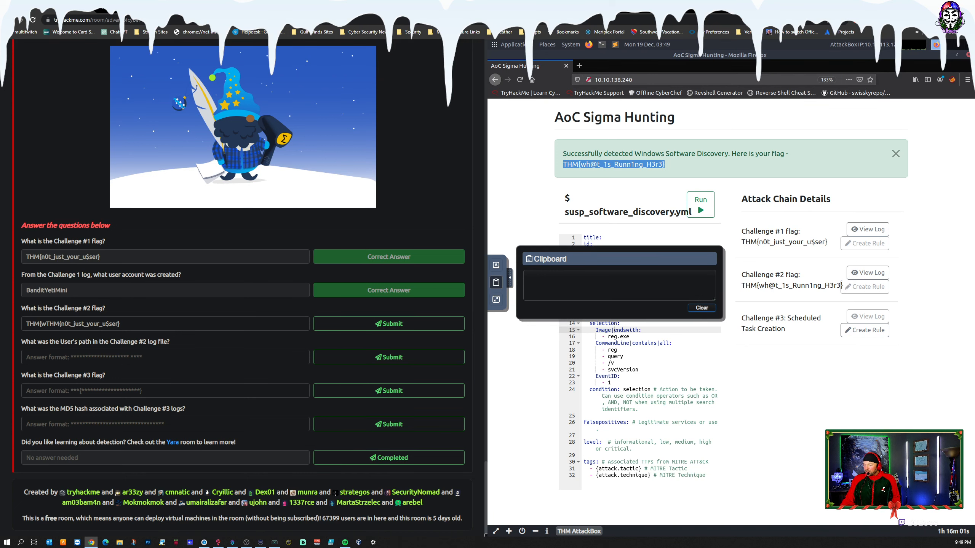
Step: Open the Challenge #2 Software Discovery Sysmon log and examine its fields for the user's path
click(733, 319)
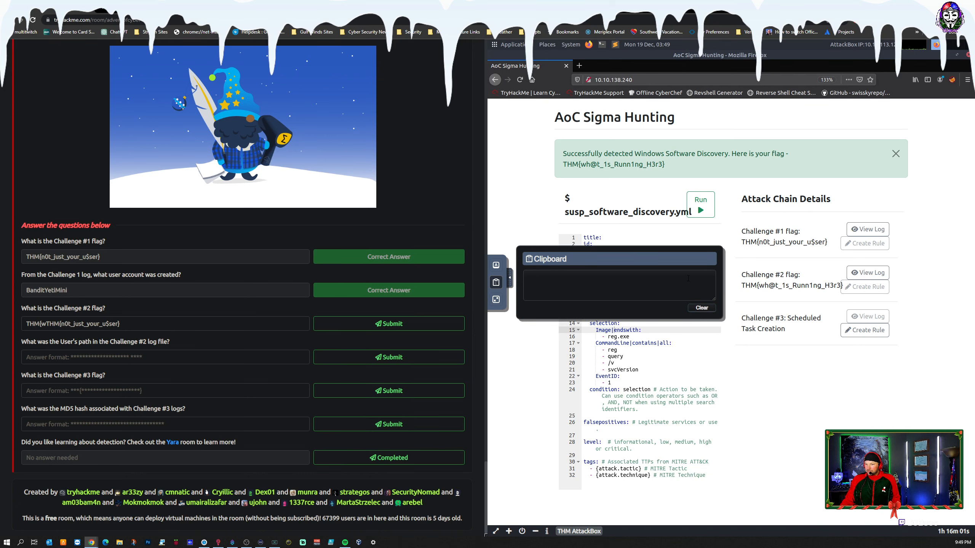
click(857, 274)
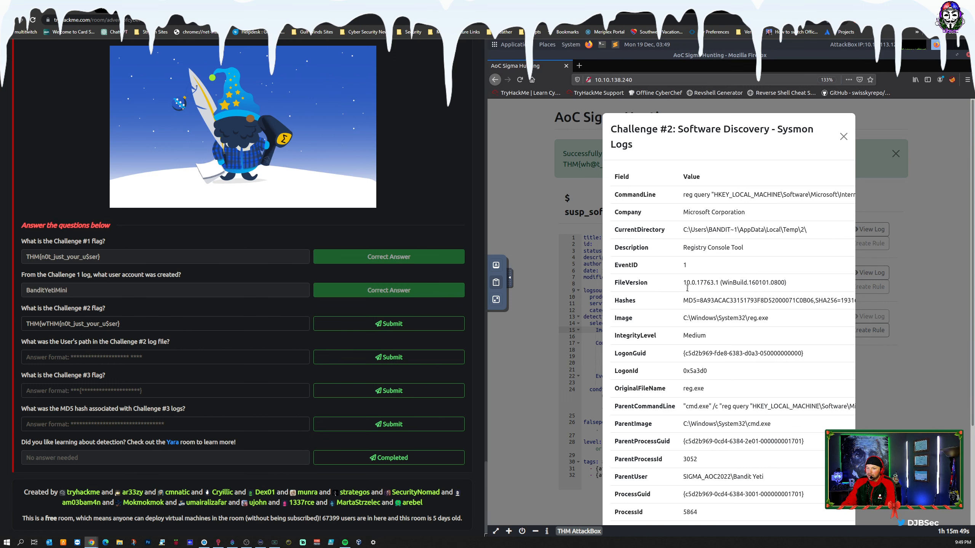
scroll(689, 295, down, 3)
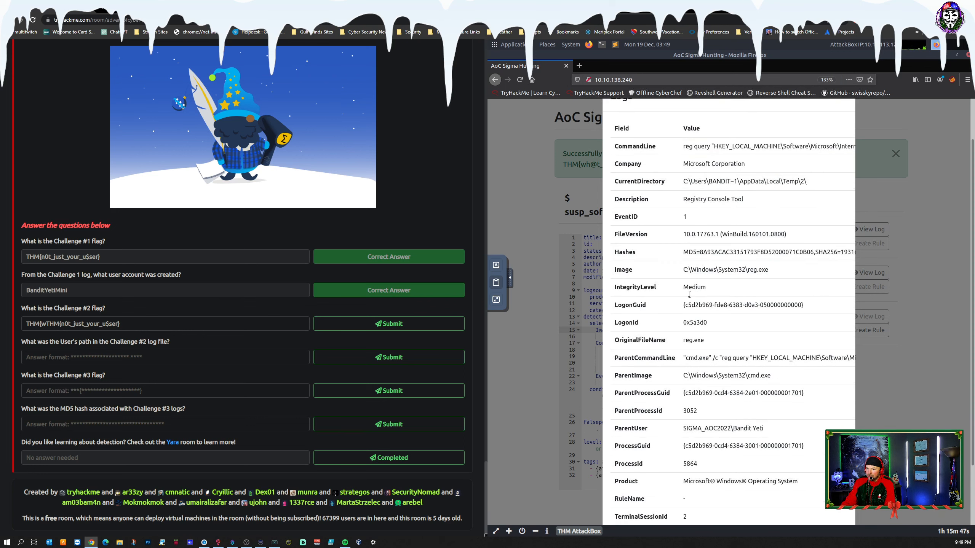
scroll(690, 295, down, 2)
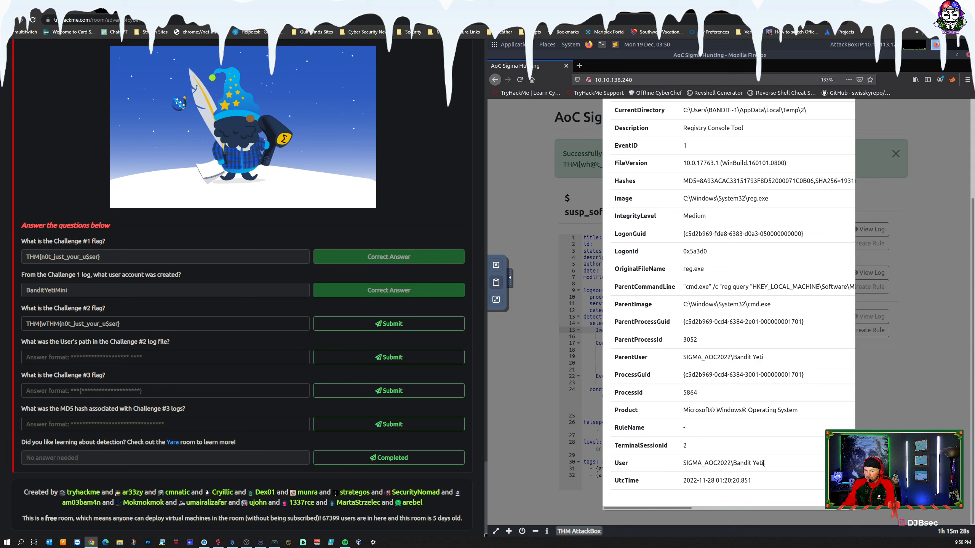
drag(764, 463, 687, 462)
scroll(704, 429, up, 2)
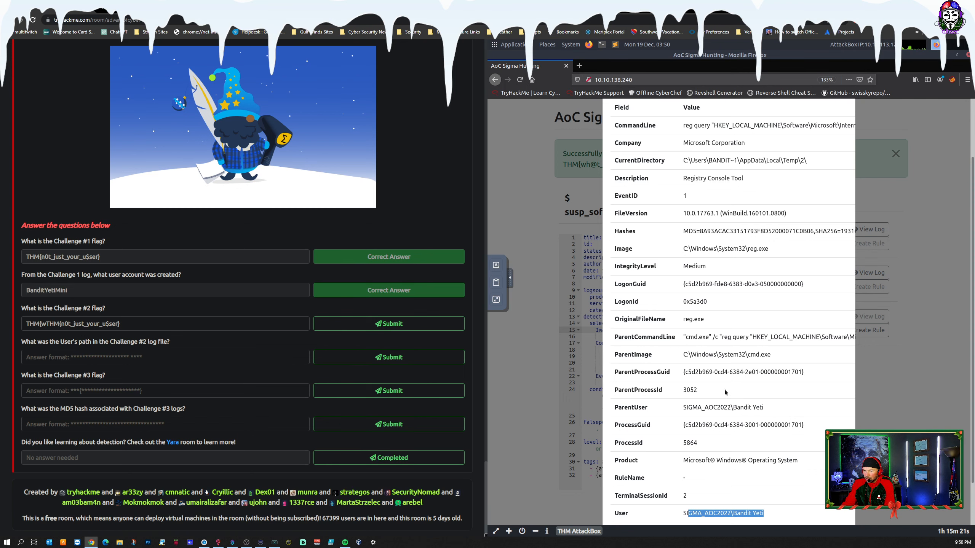
scroll(723, 392, up, 1)
scroll(723, 392, up, 2)
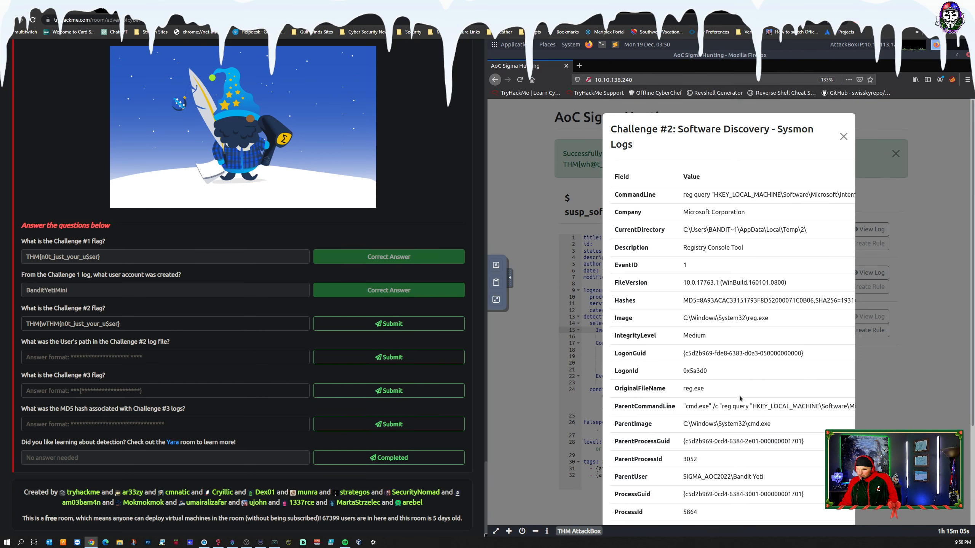
scroll(739, 396, down, 1)
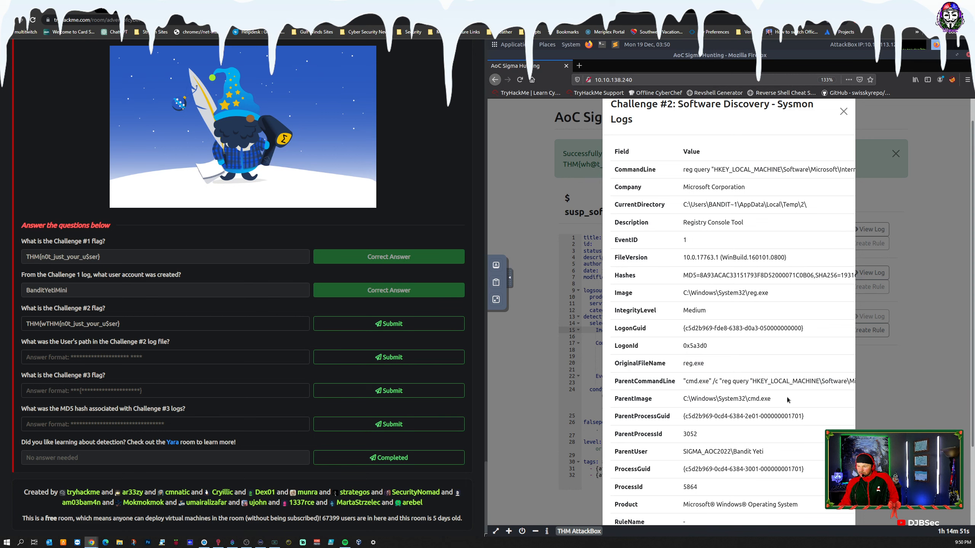
scroll(785, 408, down, 3)
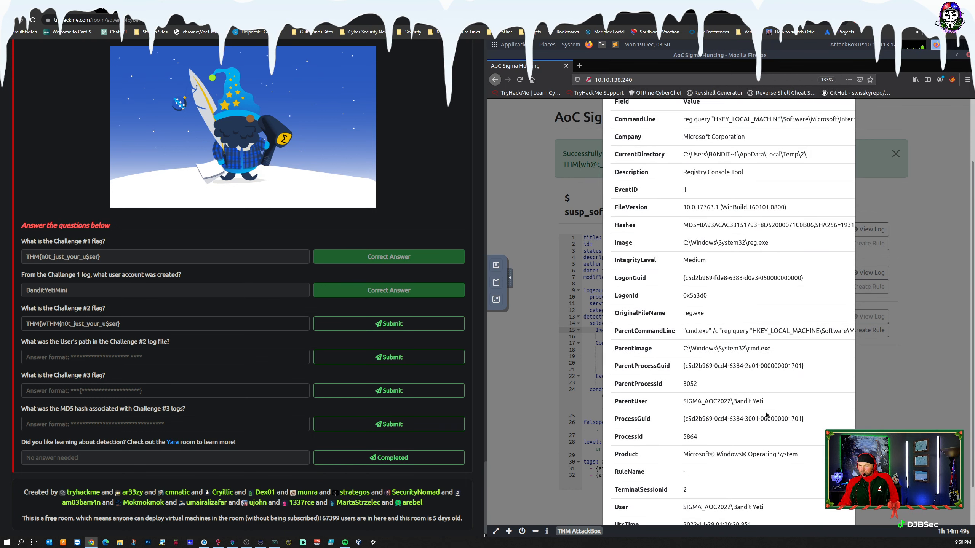
scroll(760, 427, down, 1)
scroll(759, 428, down, 1)
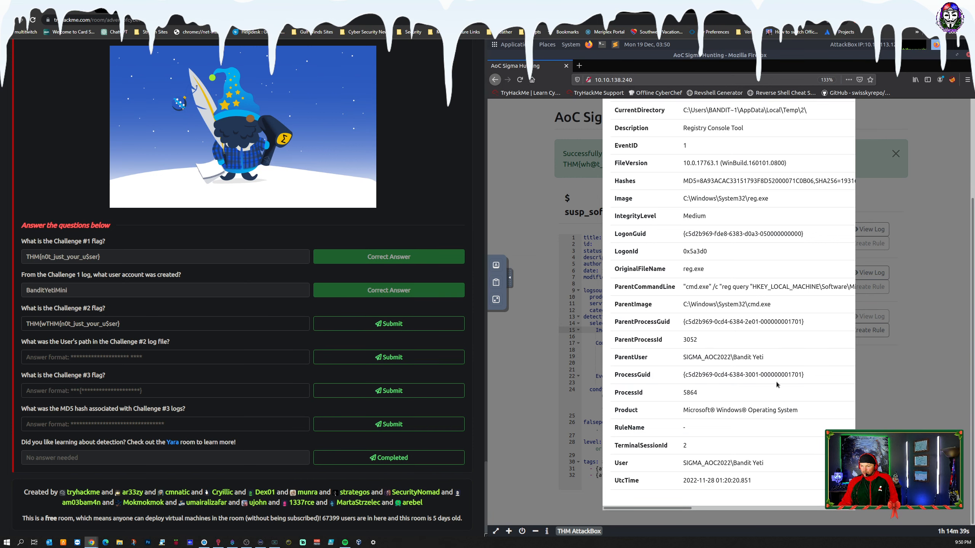
scroll(664, 362, up, 2)
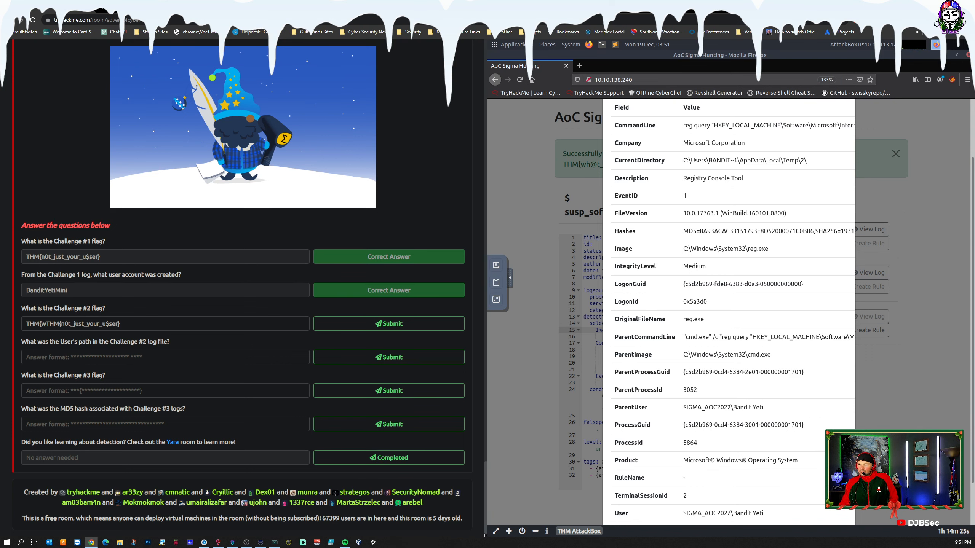
scroll(714, 255, up, 2)
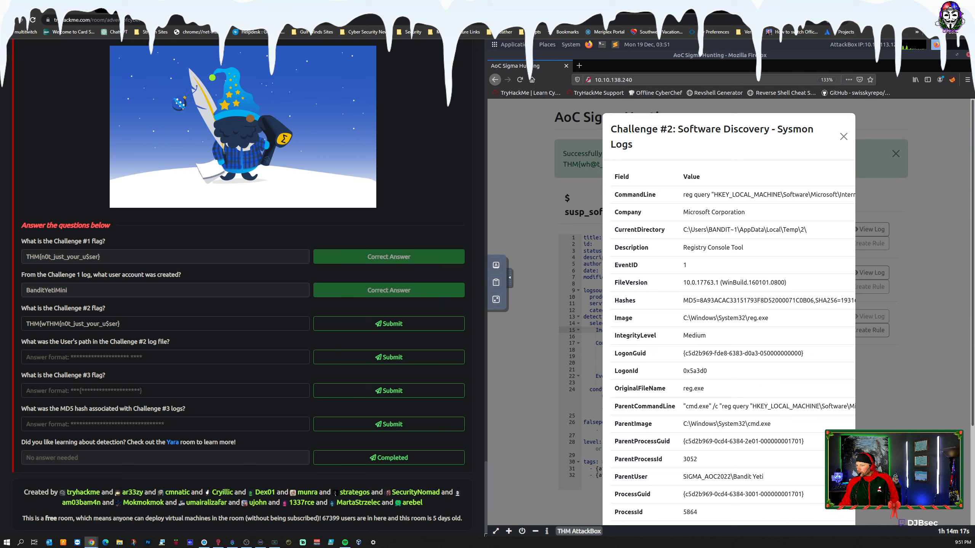
scroll(754, 329, down, 3)
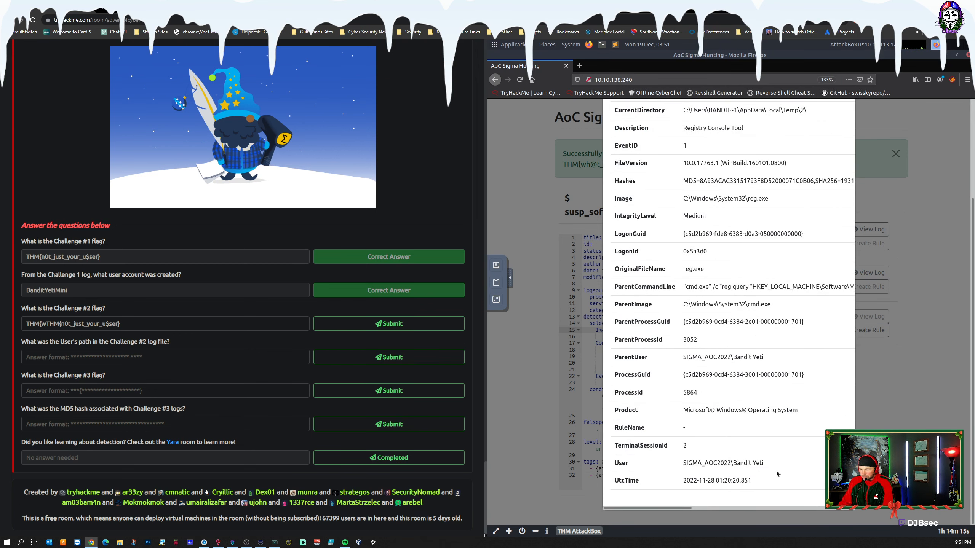
drag(765, 463, 686, 463)
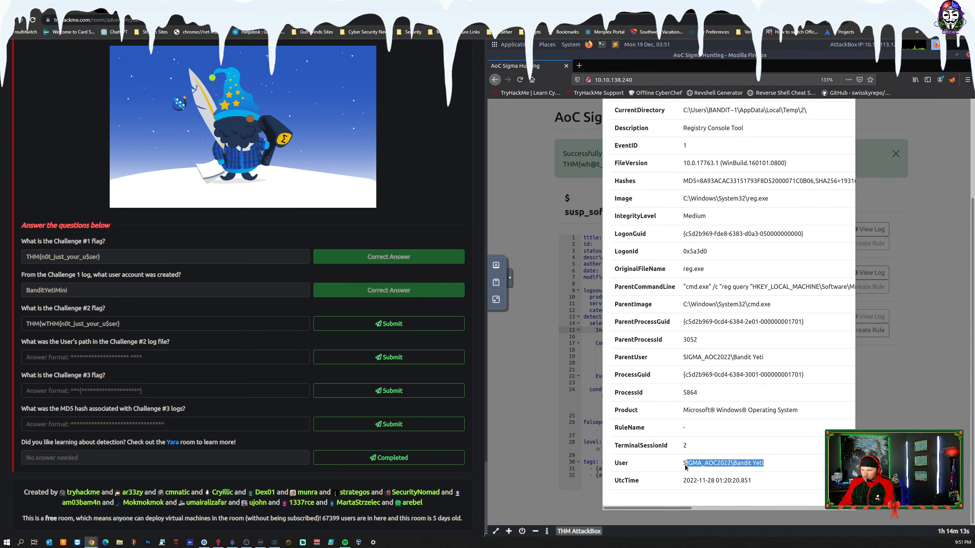
key(ctrl+shift+m)
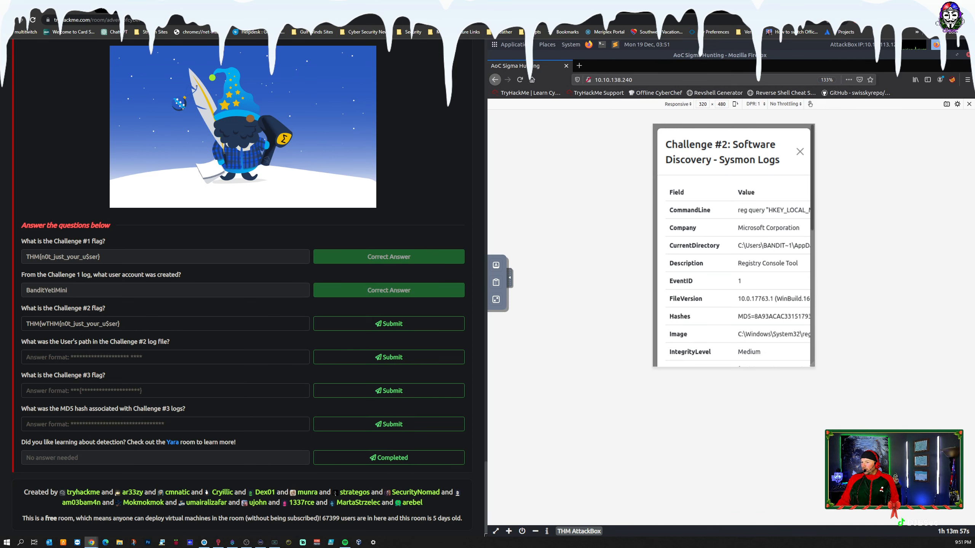
click(495, 79)
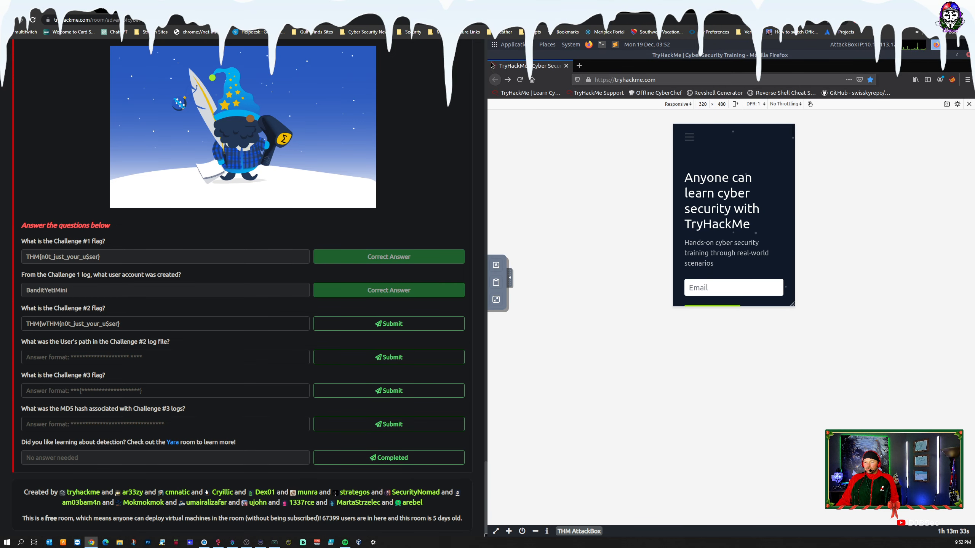
click(520, 80)
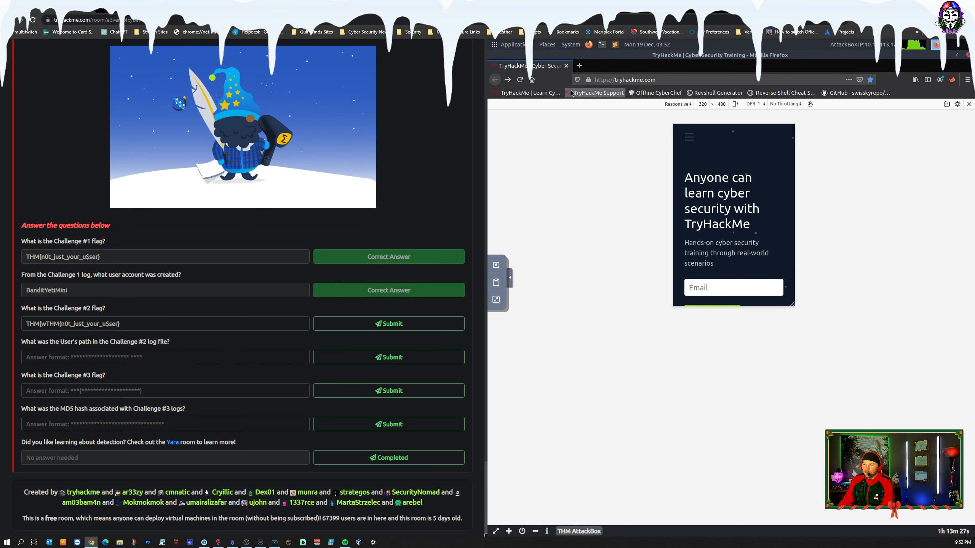
click(507, 80)
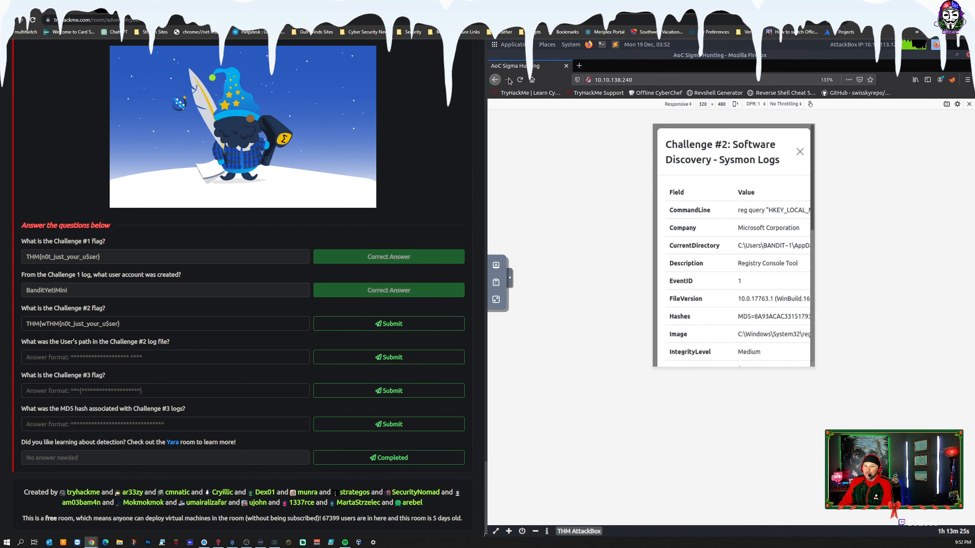
Step: Copy the full User value from the Challenge #2 log through the AttackBox clipboard
scroll(754, 308, down, 6)
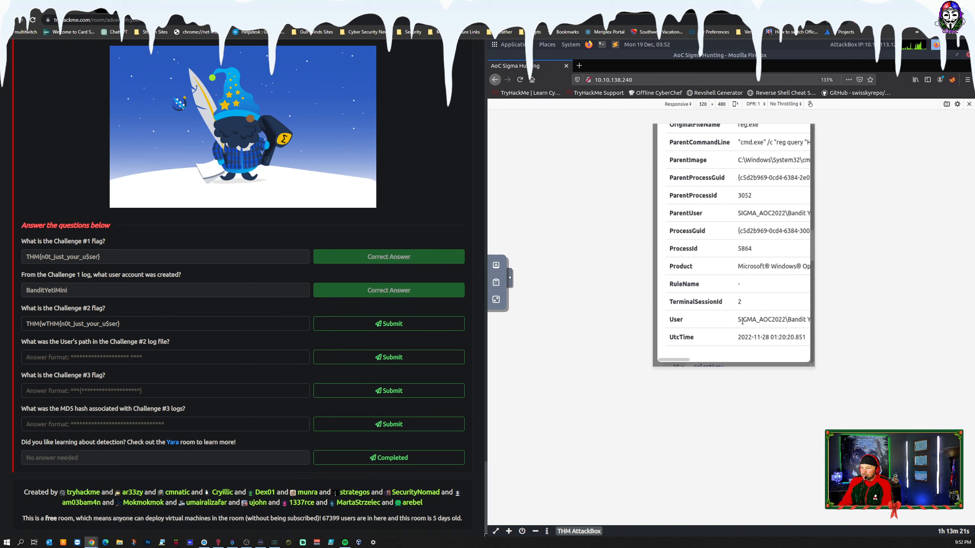
drag(737, 319, 705, 322)
drag(642, 320, 810, 320)
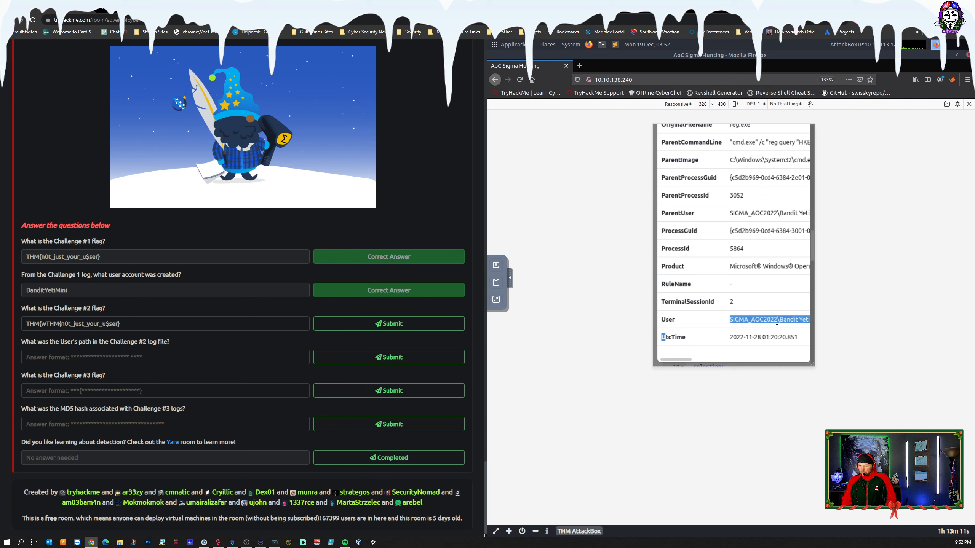
right_click(775, 320)
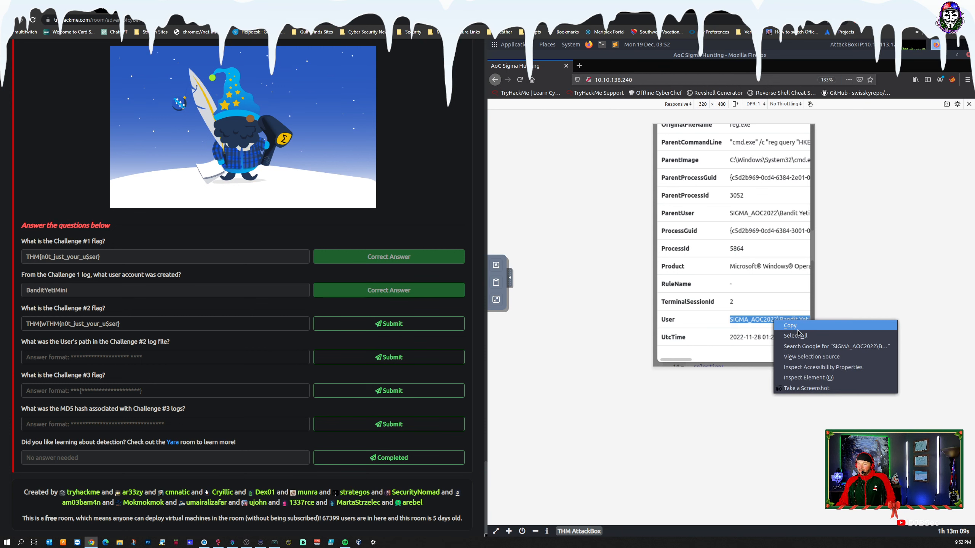
click(788, 325)
click(496, 282)
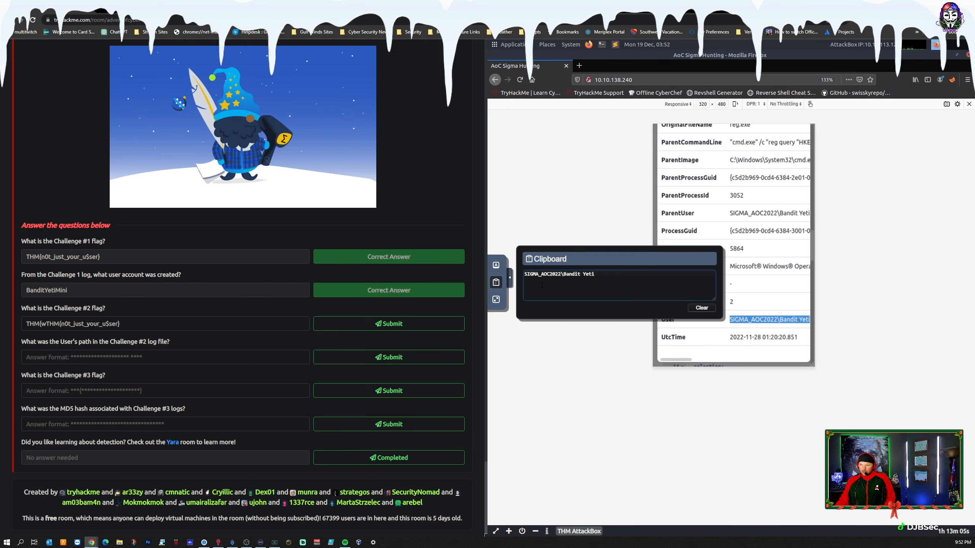
drag(594, 274, 468, 271)
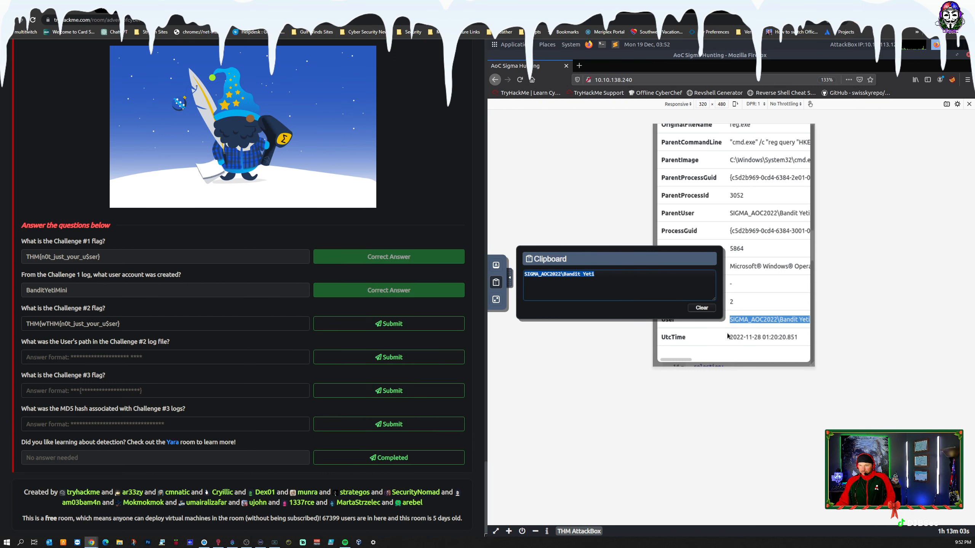
Step: Paste the copied user path as the answer to the Challenge #2 log file question and submit it
click(96, 355)
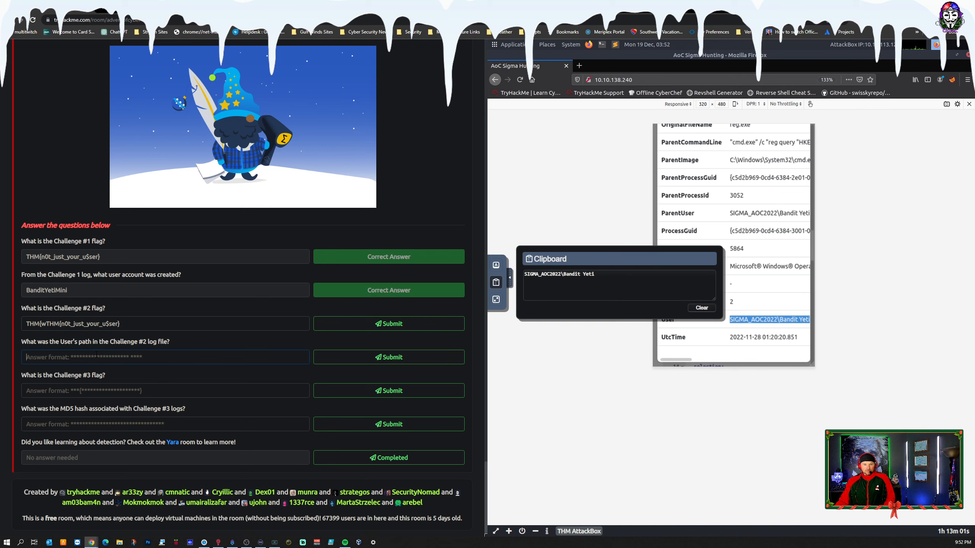
key(ctrl+v)
click(399, 358)
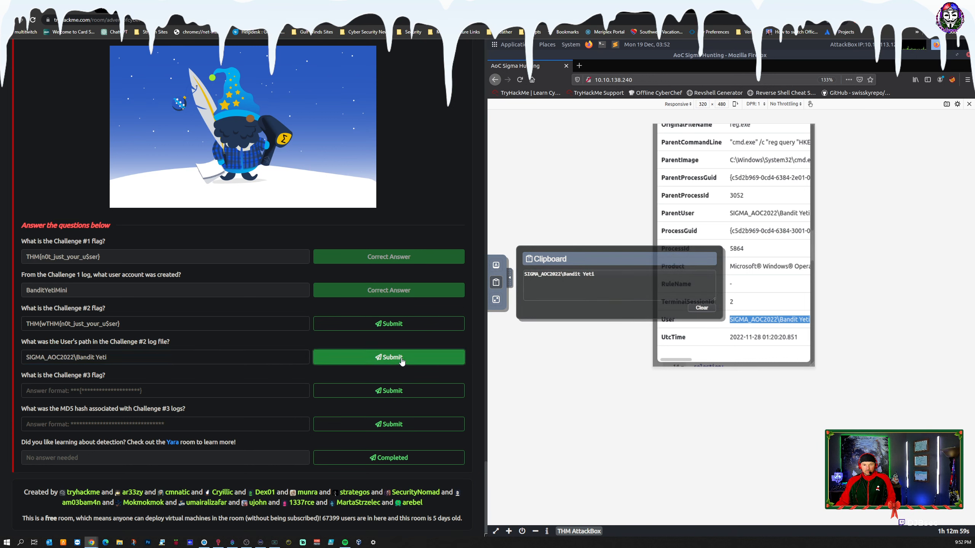
Step: Try to submit the Challenge #2 flag answer, removing the stray "THM{w" prefix before resubmitting
click(386, 327)
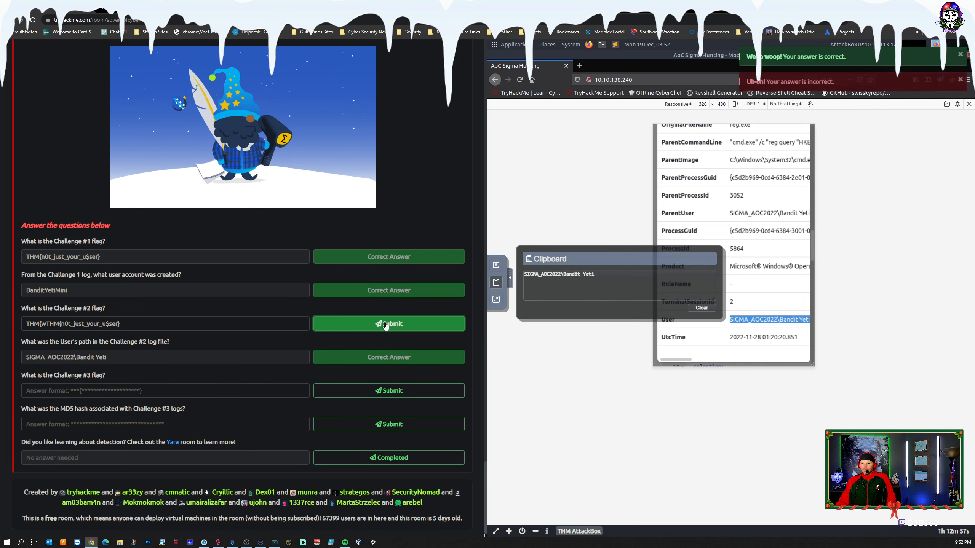
drag(46, 324, 25, 324)
key(BackSpace)
click(386, 324)
click(783, 350)
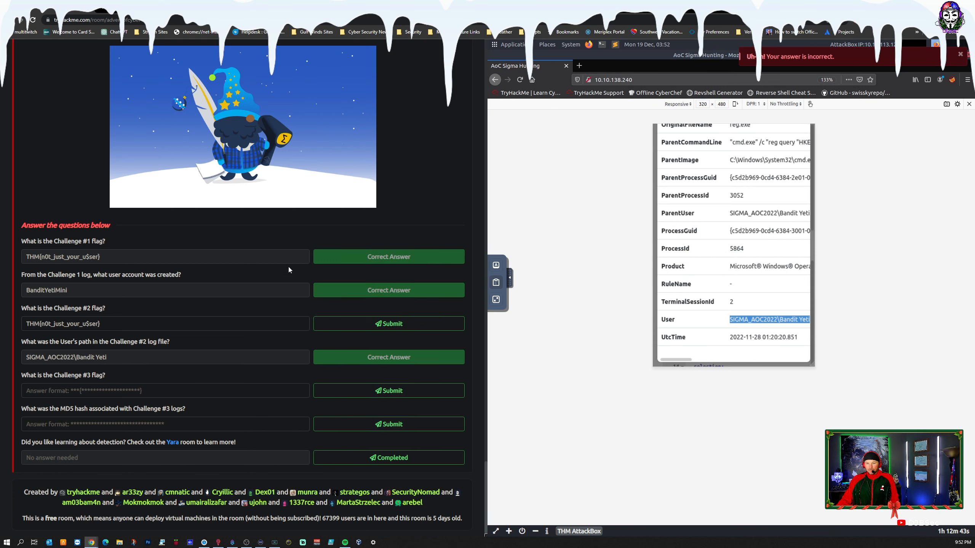
click(363, 326)
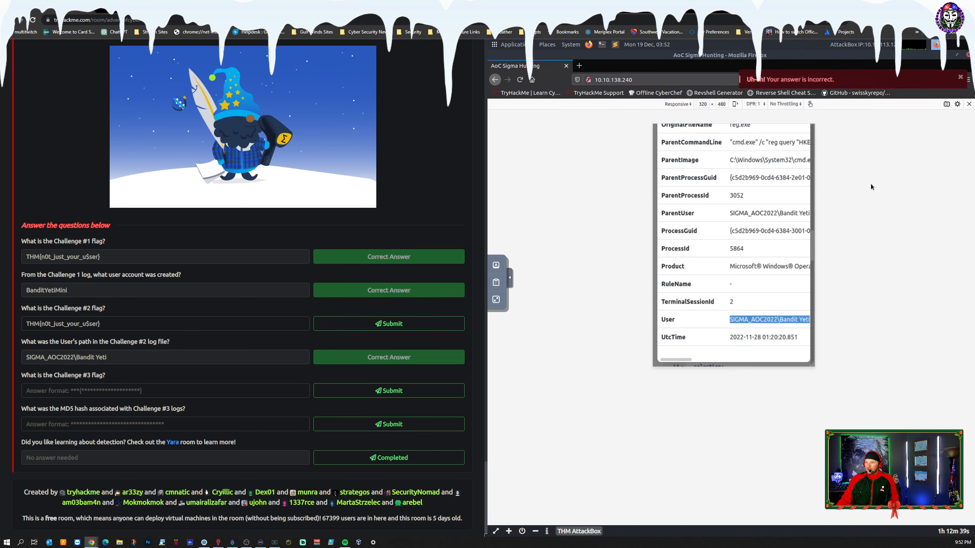
Step: Exit the responsive view, close the Challenge #2 log and copy the flag from the success banner to the AttackBox clipboard
click(968, 105)
click(913, 185)
drag(666, 165, 561, 165)
right_click(569, 164)
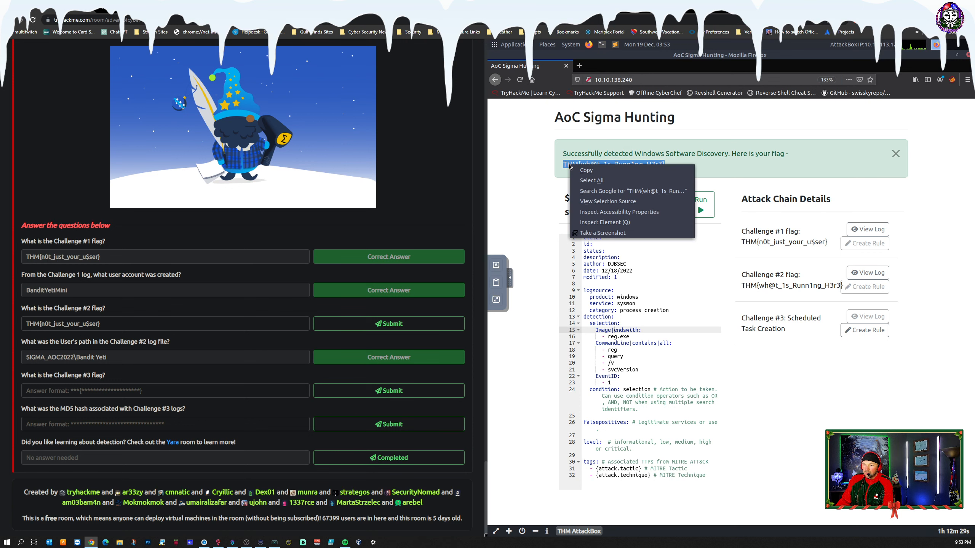
click(586, 170)
click(496, 283)
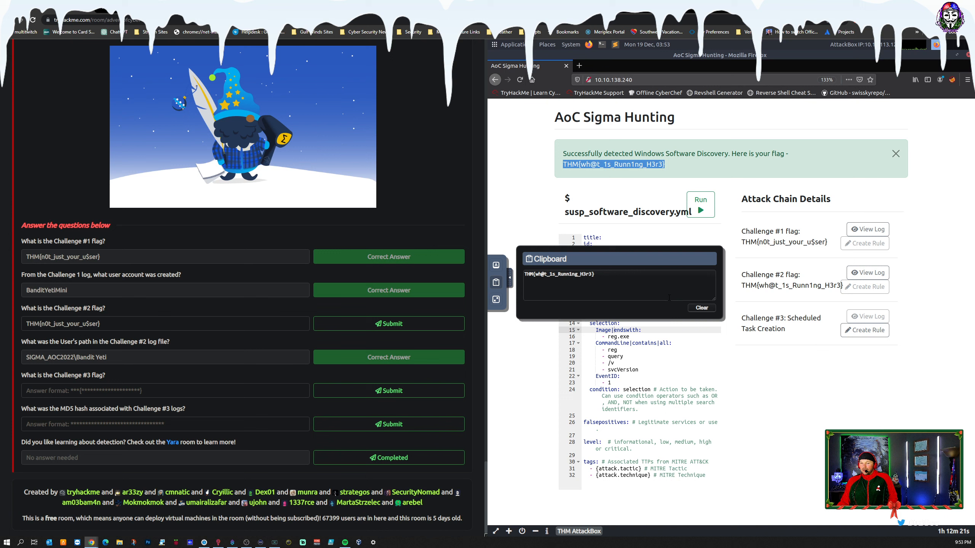
drag(595, 274, 524, 274)
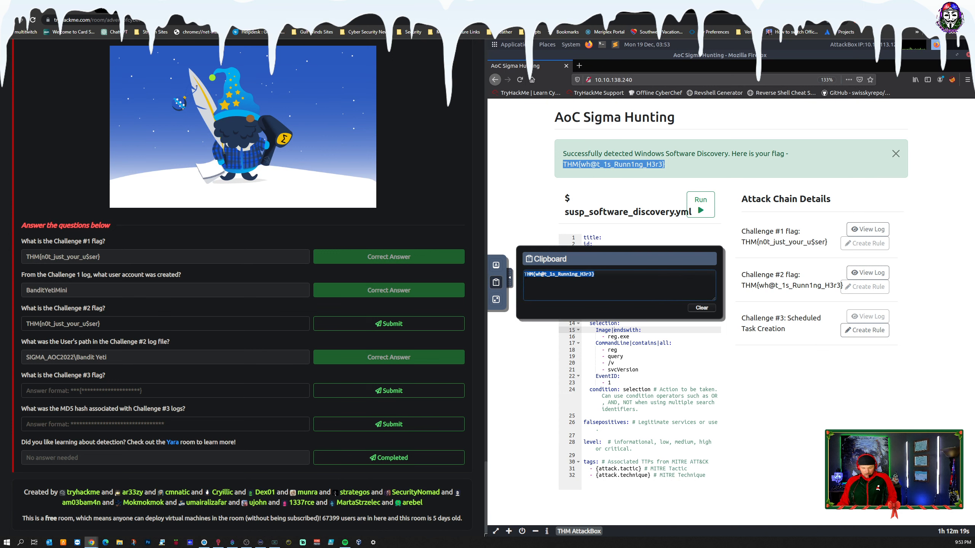
key(ctrl+v)
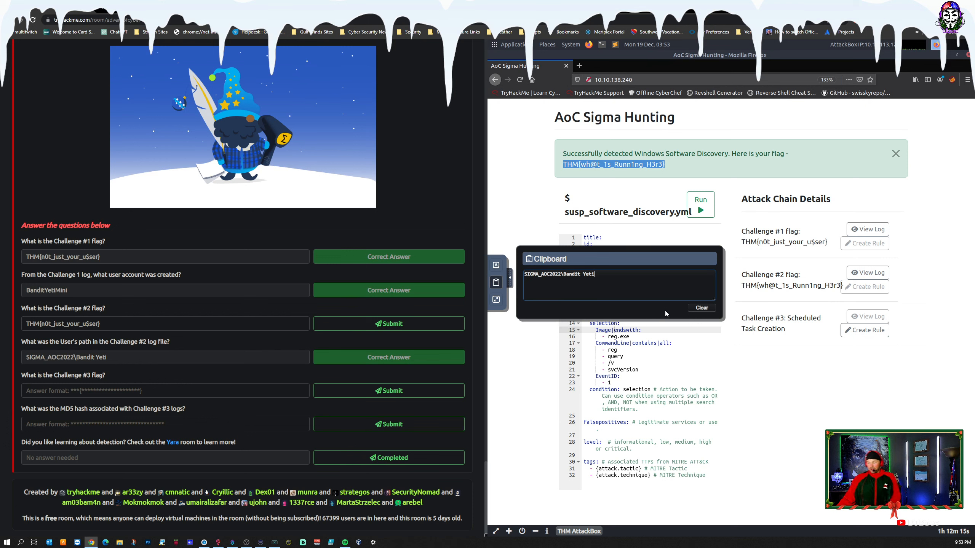
key(ctrl+a)
key(BackSpace)
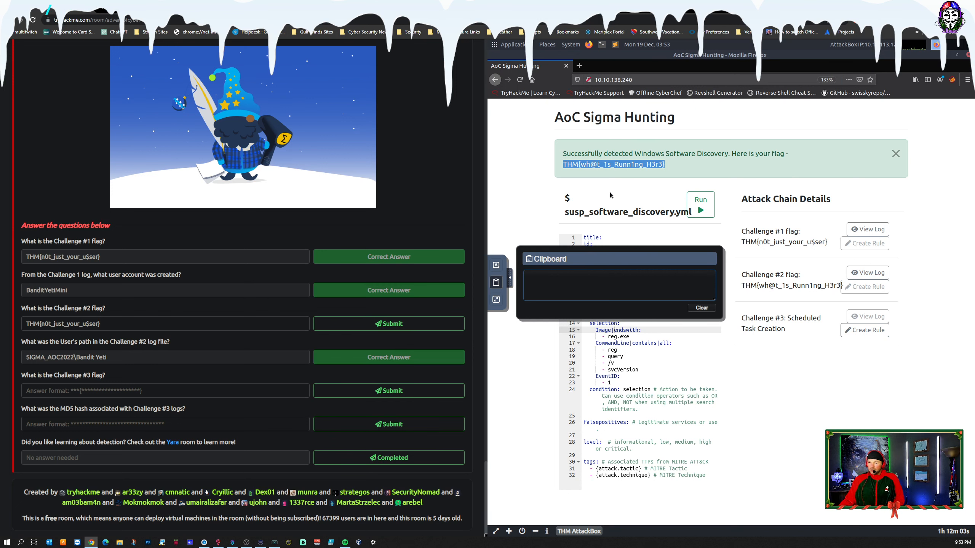
key(ctrl+v)
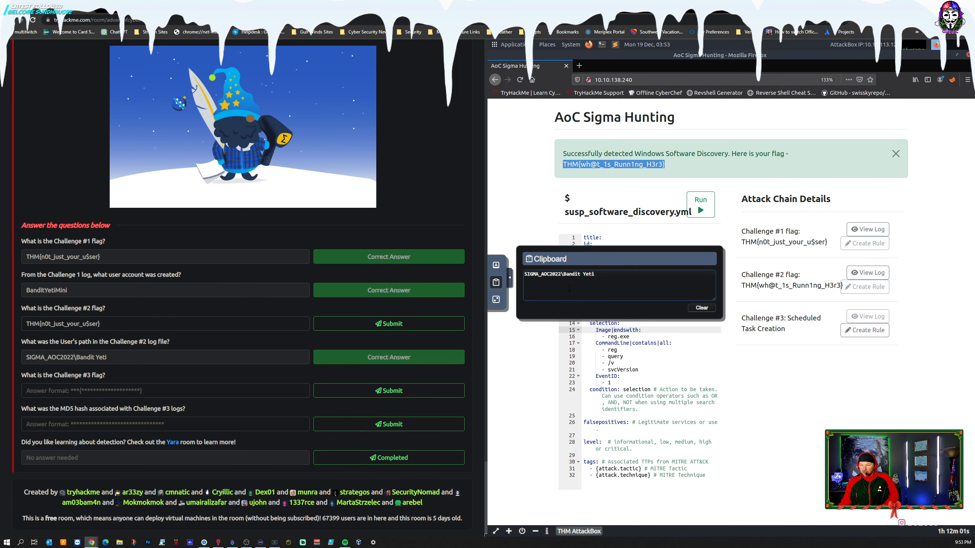
drag(595, 274, 514, 275)
text(SIGM)
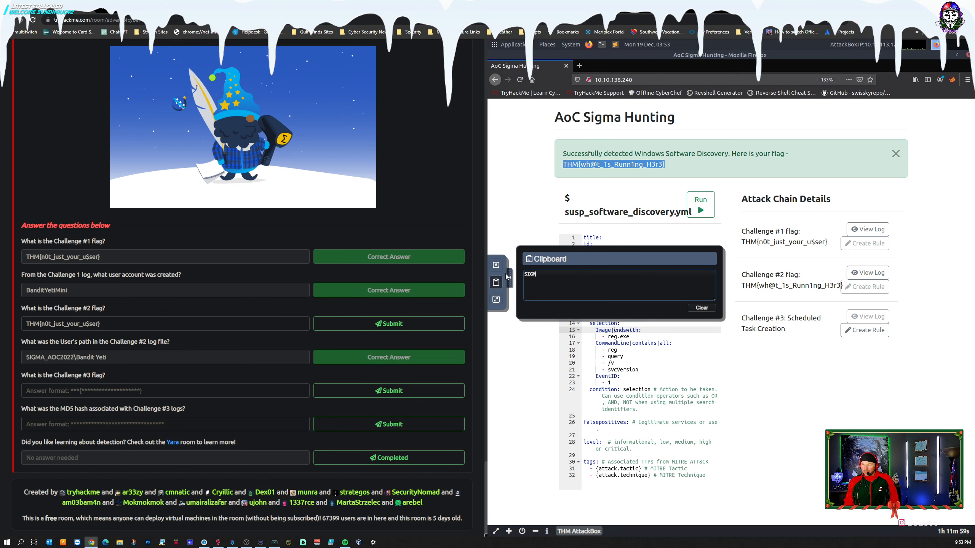
Step: Copy the flag THM{wh@t_1s_Runn1ng_H3r3} from the banner, replace the Challenge #2 flag answer with it and submit
right_click(611, 167)
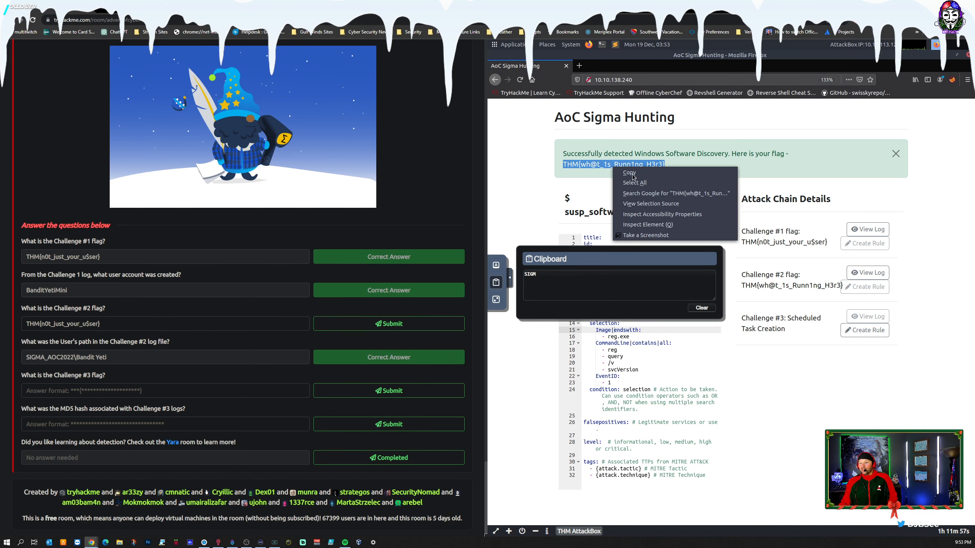
click(628, 173)
drag(524, 274, 620, 265)
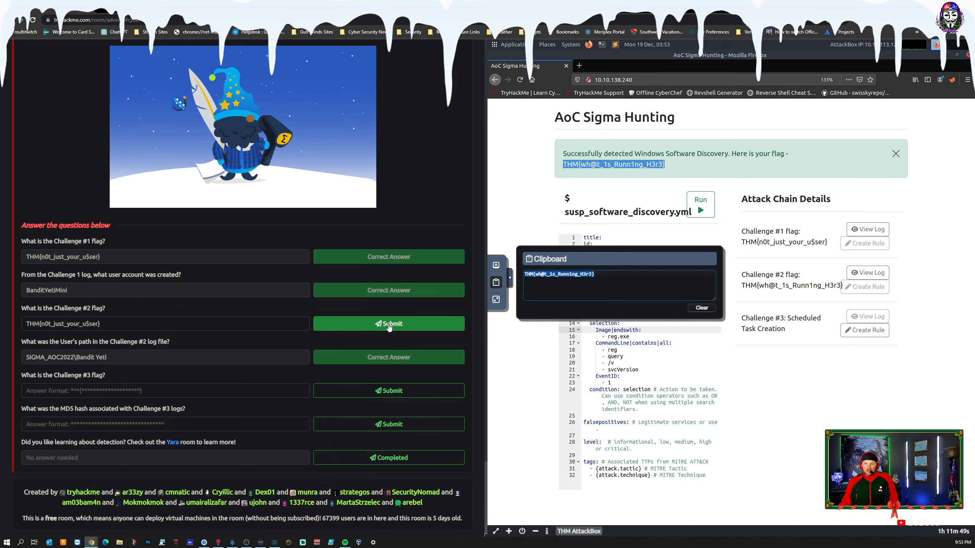
drag(100, 324, 10, 327)
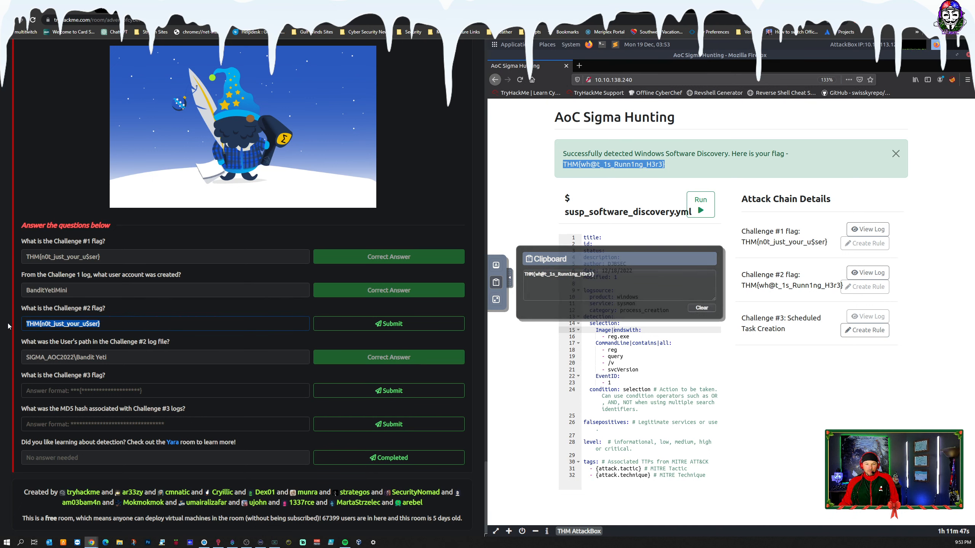
key(ctrl+v)
click(388, 322)
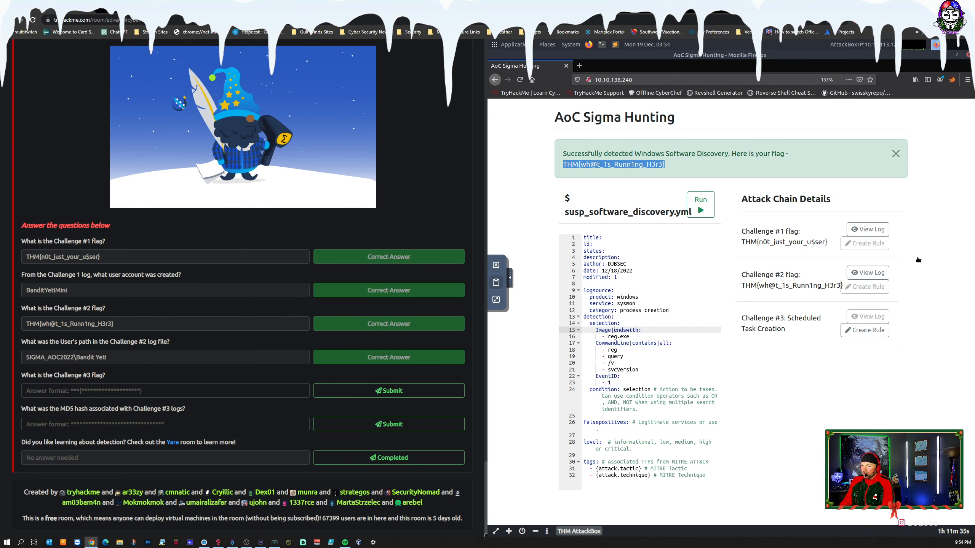
Step: Open the rule template for Challenge #3: Scheduled Task Creation and place the cursor in its category line
click(865, 331)
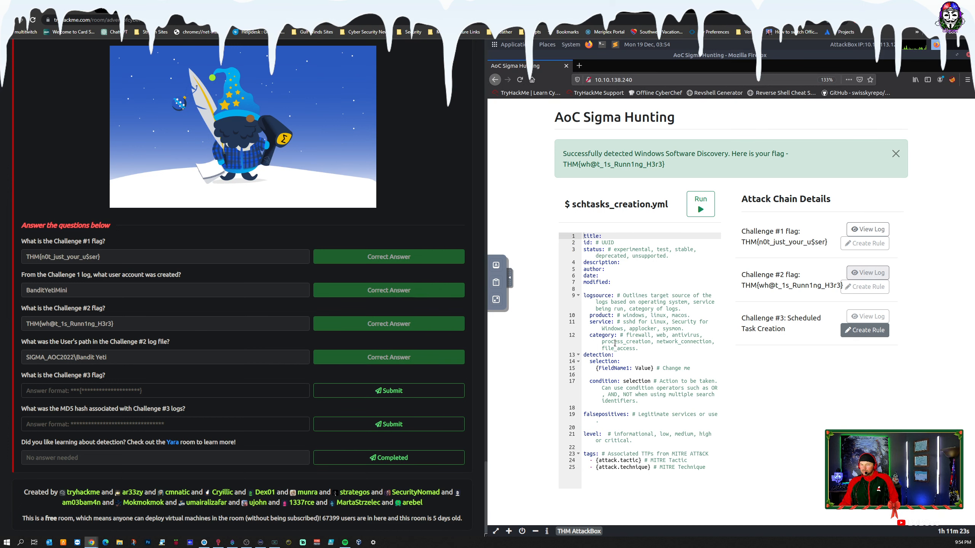
click(653, 341)
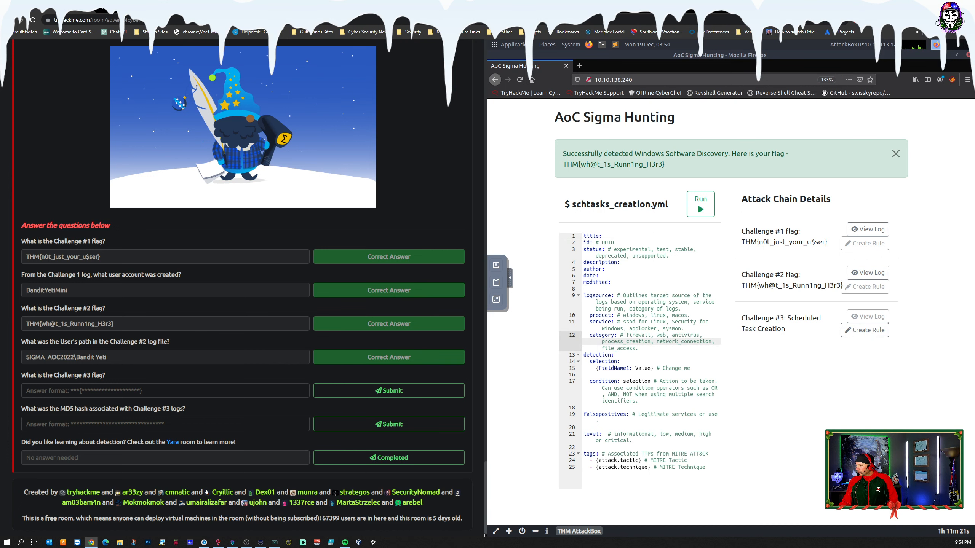